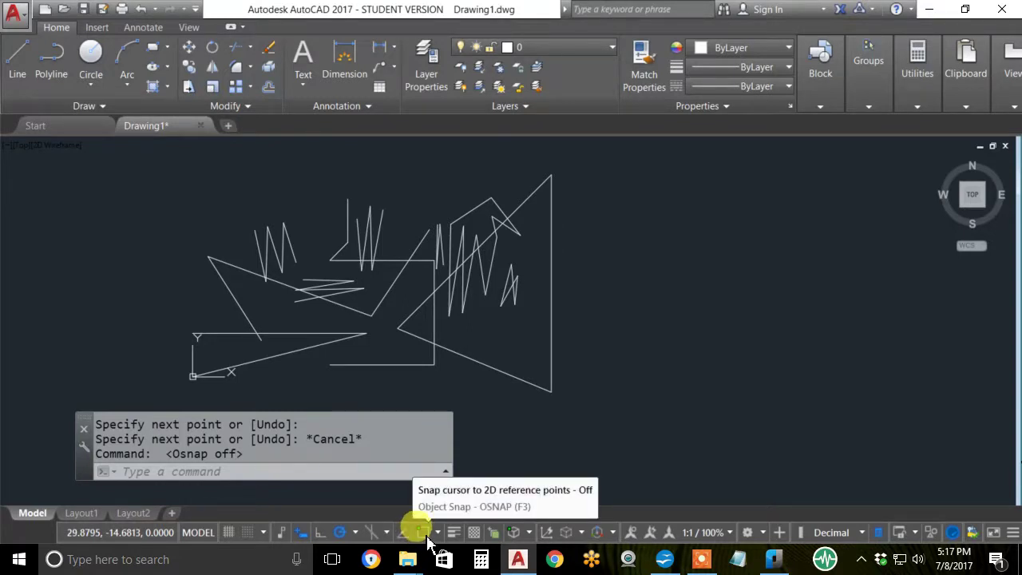
# Turn object snap on and view the list of available snap modes without changing any
pyautogui.click(422, 532)
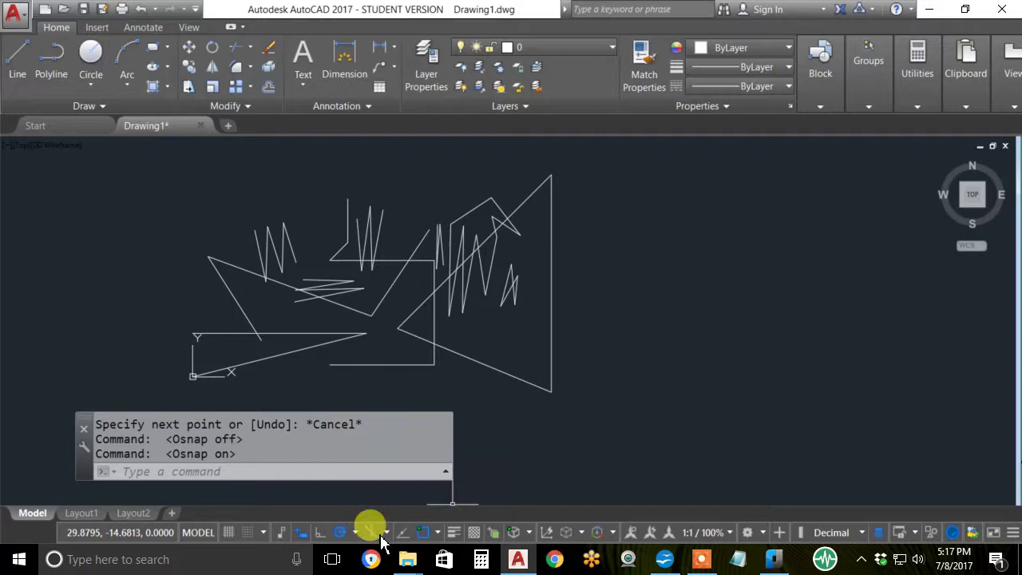
pyautogui.click(439, 533)
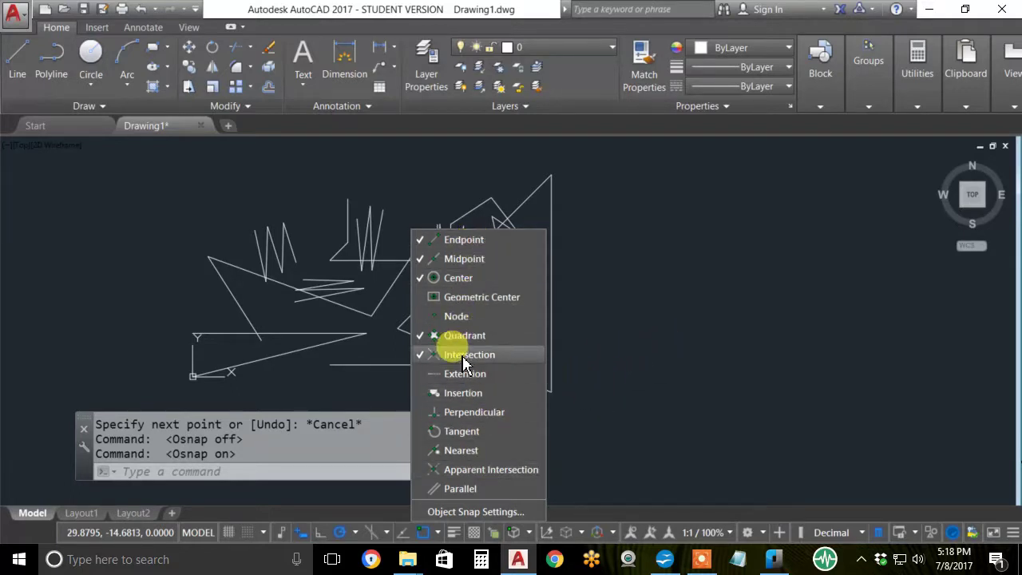
pyautogui.click(605, 370)
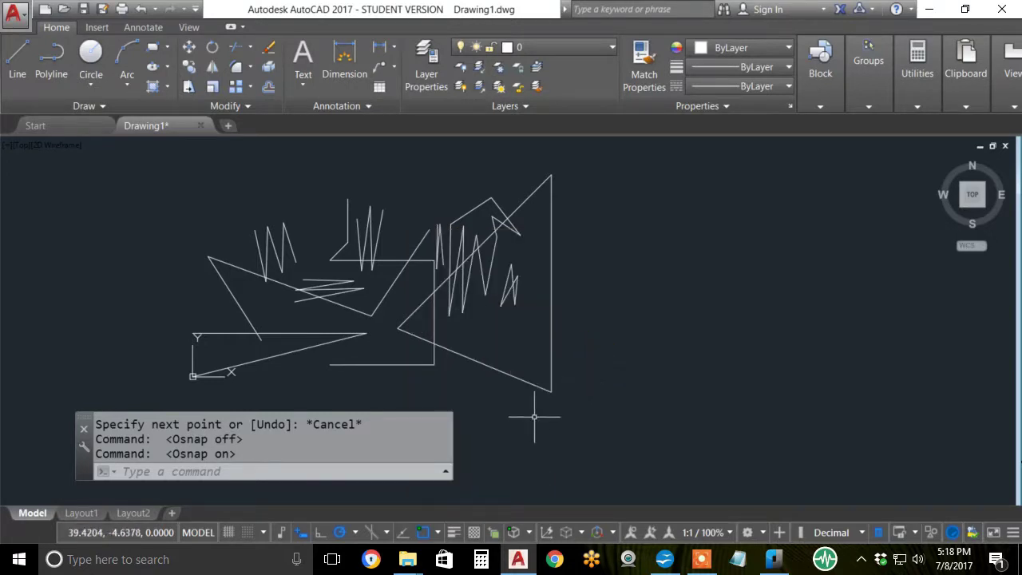
# Draw a line from the lower horizontal line's left endpoint through the midpoints of the large triangle's lower slanted side and vertical side
pyautogui.click(16, 60)
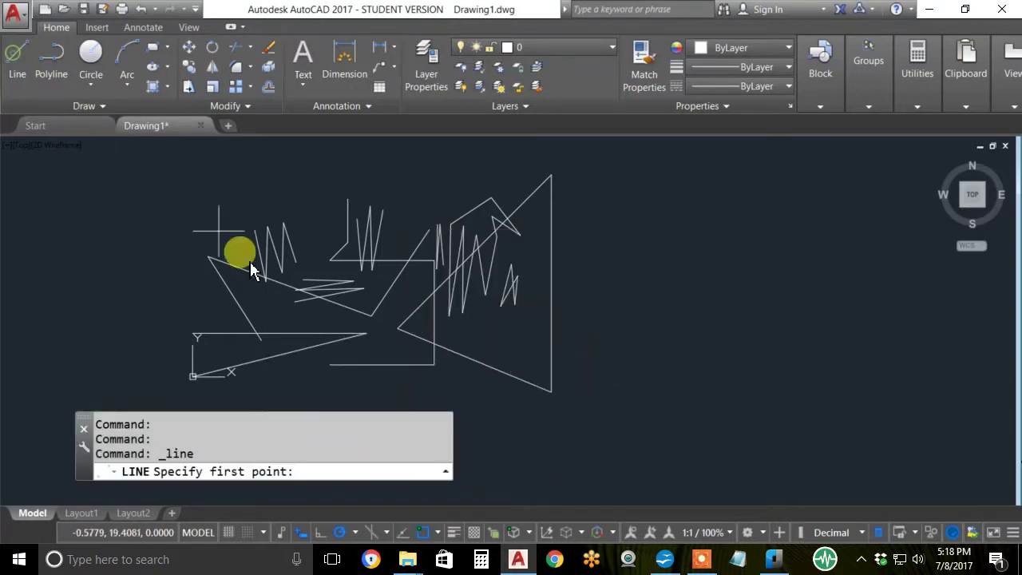
pyautogui.click(343, 369)
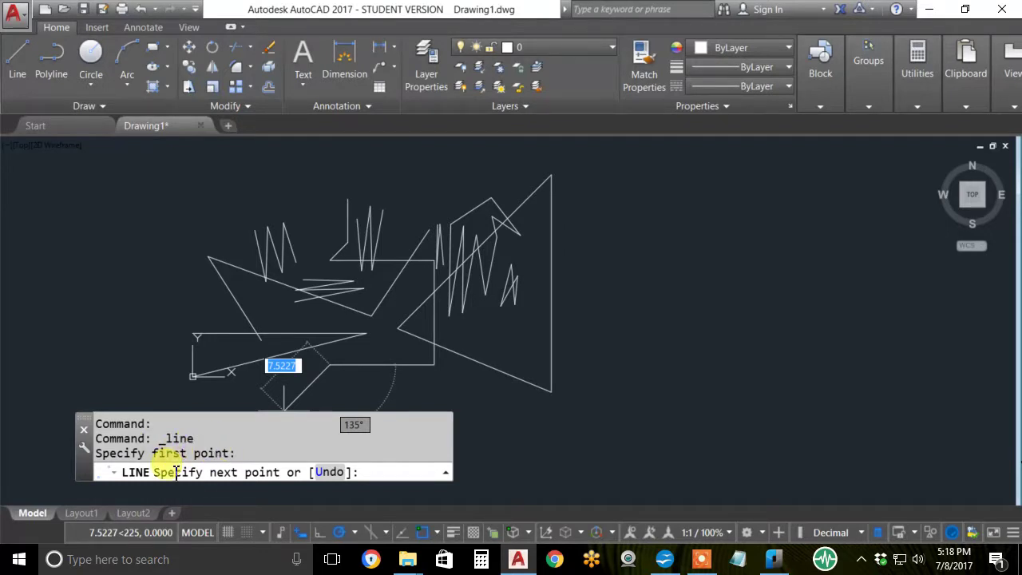
pyautogui.click(474, 364)
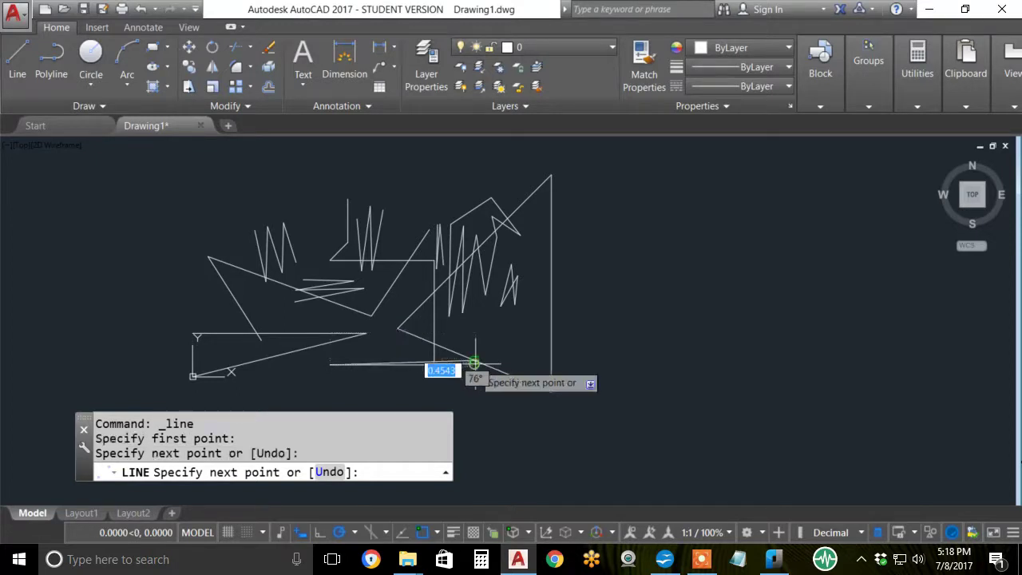
pyautogui.click(549, 286)
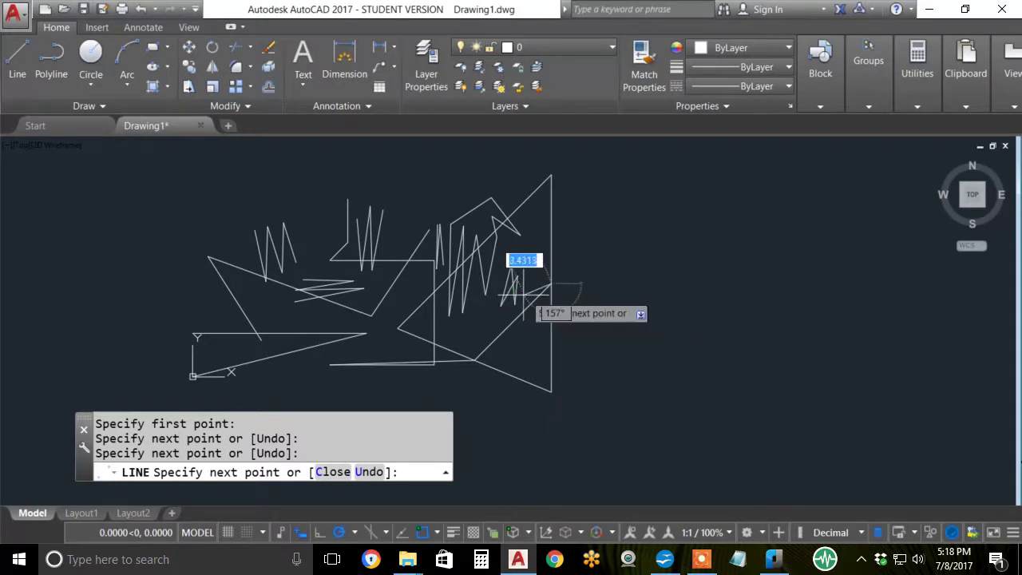
# Continue the line from the triangle's vertical side to the intersection of the crossing strokes in the small zigzag
pyautogui.scroll(5, 526, 283)
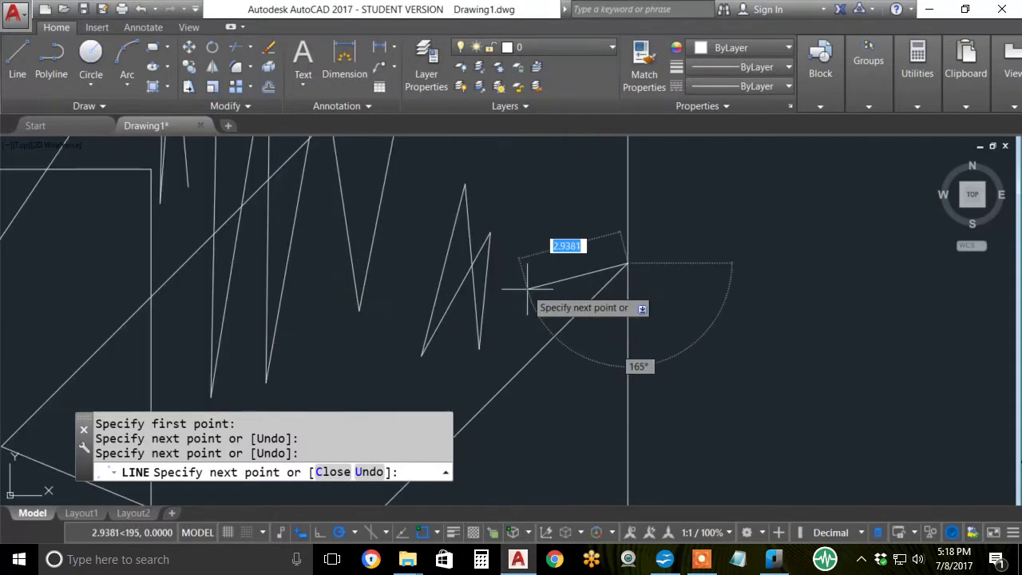
pyautogui.scroll(-3, 524, 279)
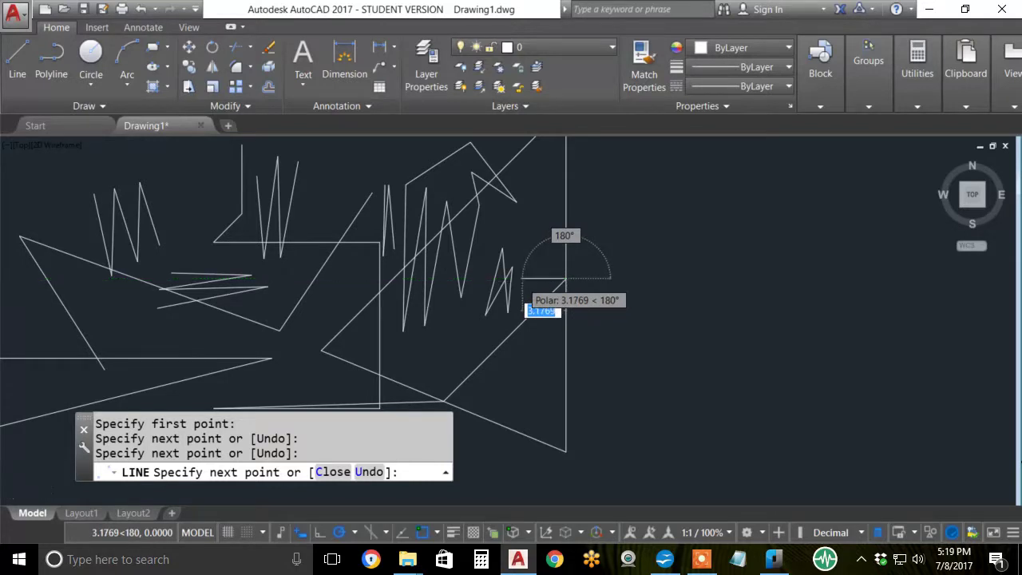
pyautogui.scroll(2, 523, 281)
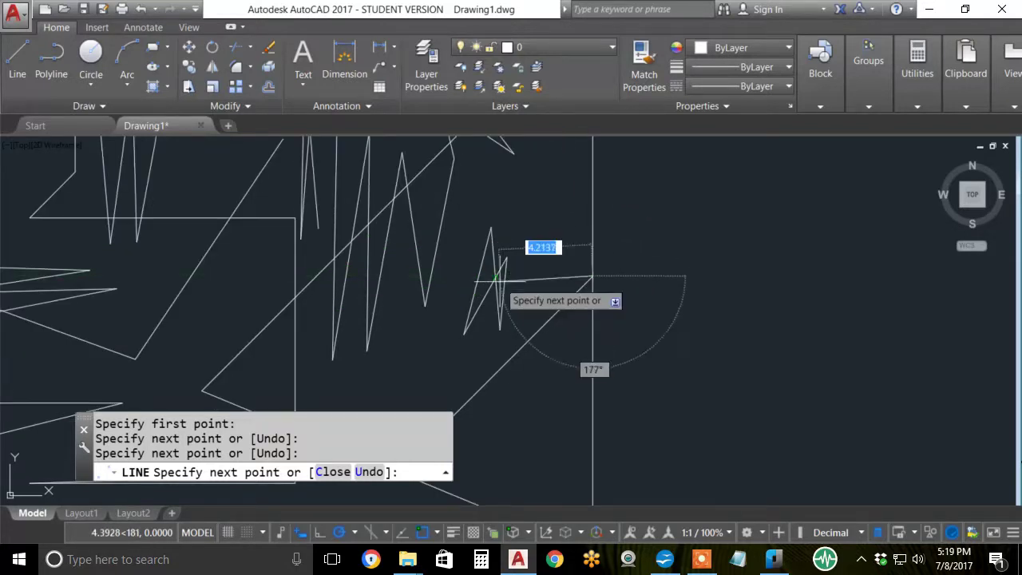
pyautogui.scroll(5, 495, 279)
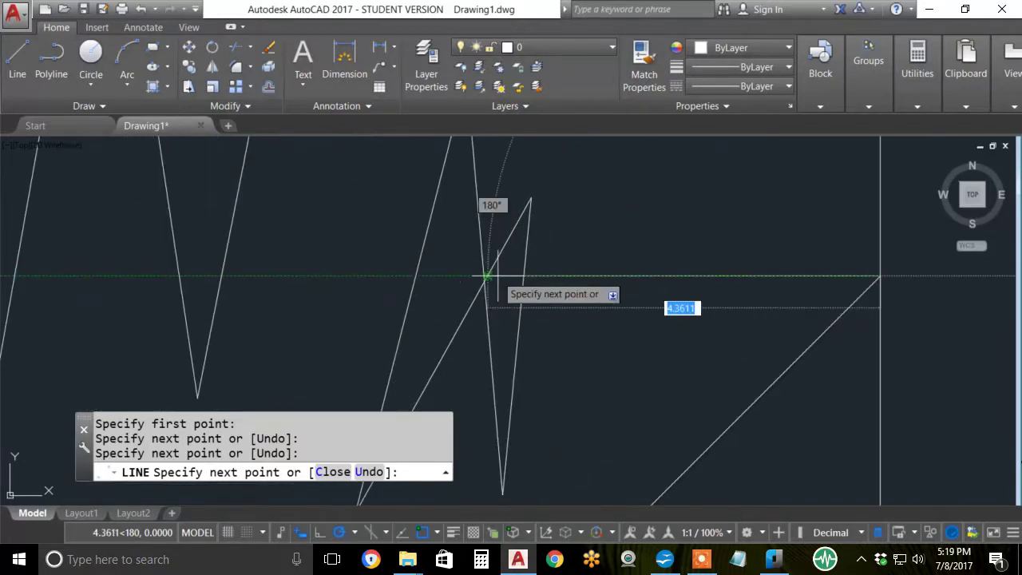
pyautogui.scroll(4, 485, 281)
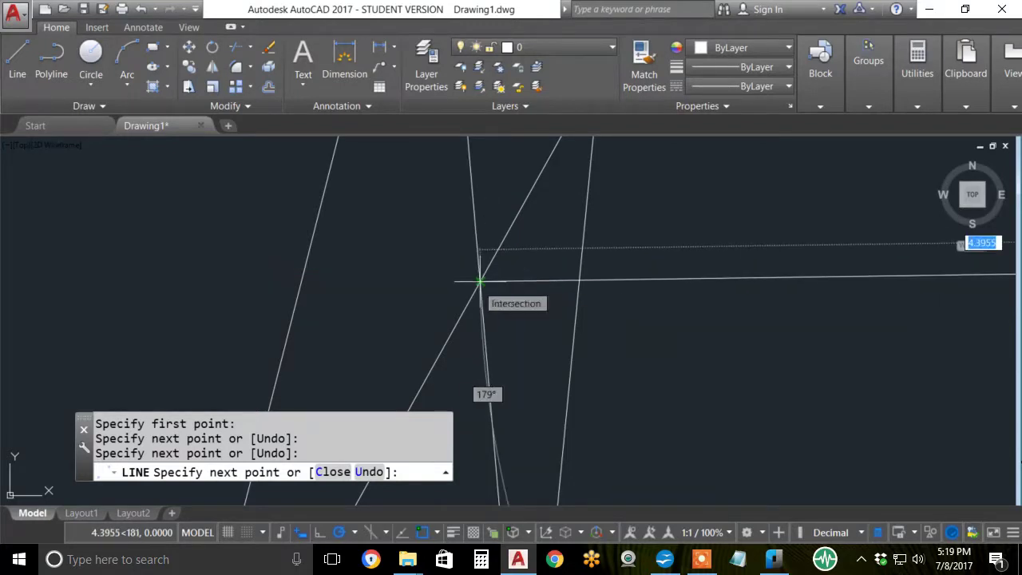
pyautogui.click(480, 281)
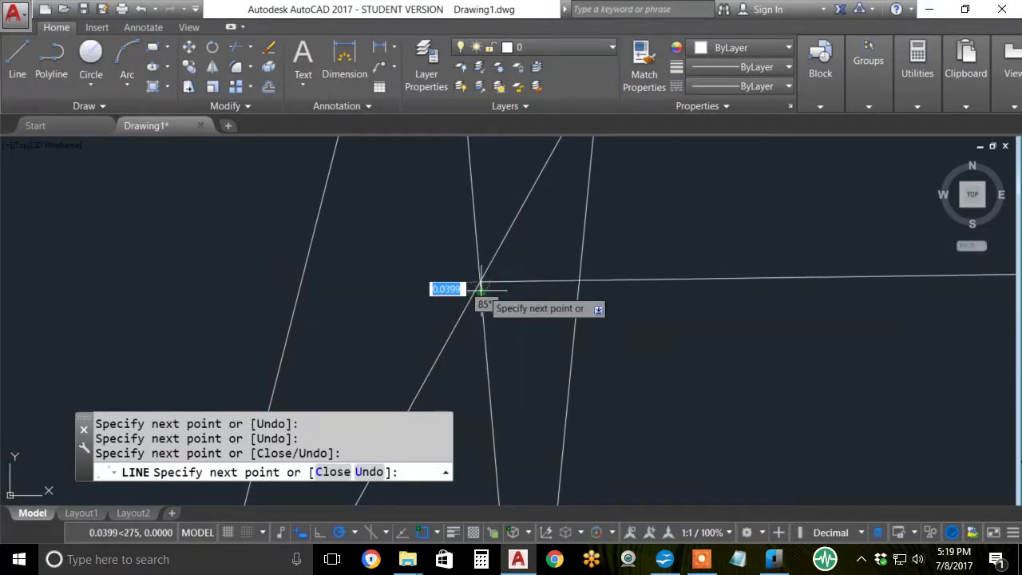
# Continue the line through the small zigzag's left stroke midpoint, the neighbouring zigzag, the small zigzag's peak, and the midpoints of the base and left slope
pyautogui.scroll(-3, 481, 308)
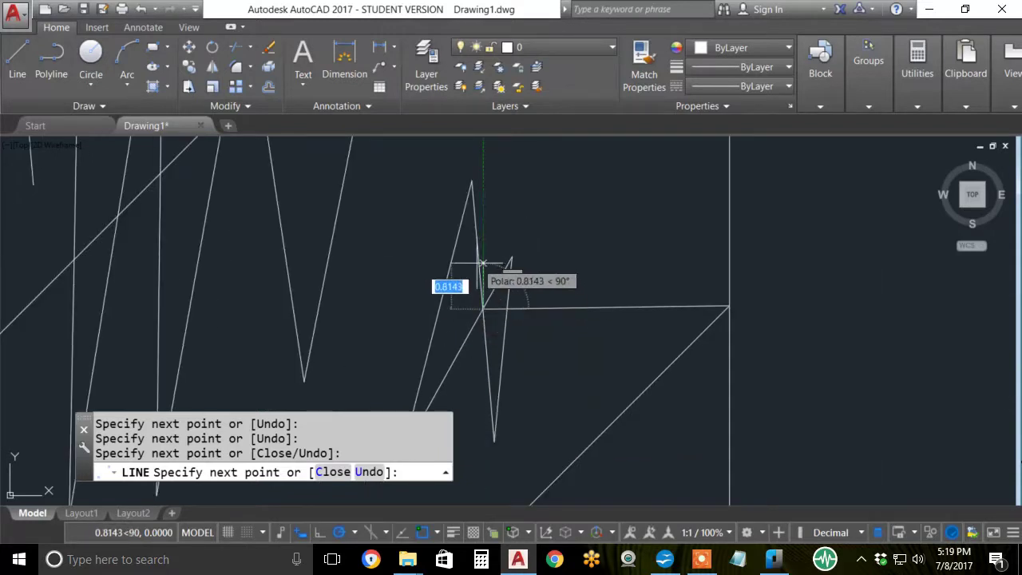
pyautogui.click(437, 316)
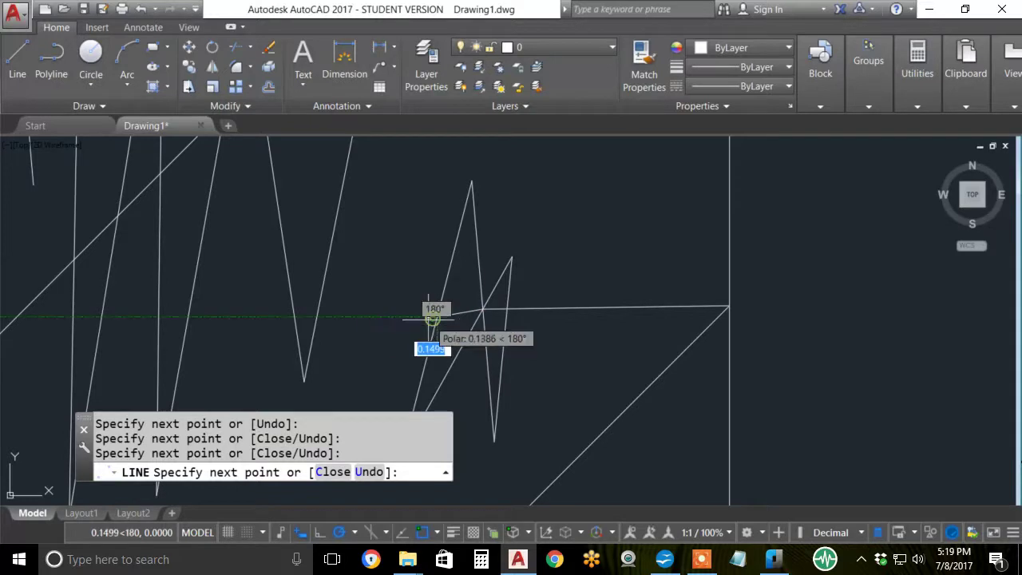
pyautogui.click(317, 318)
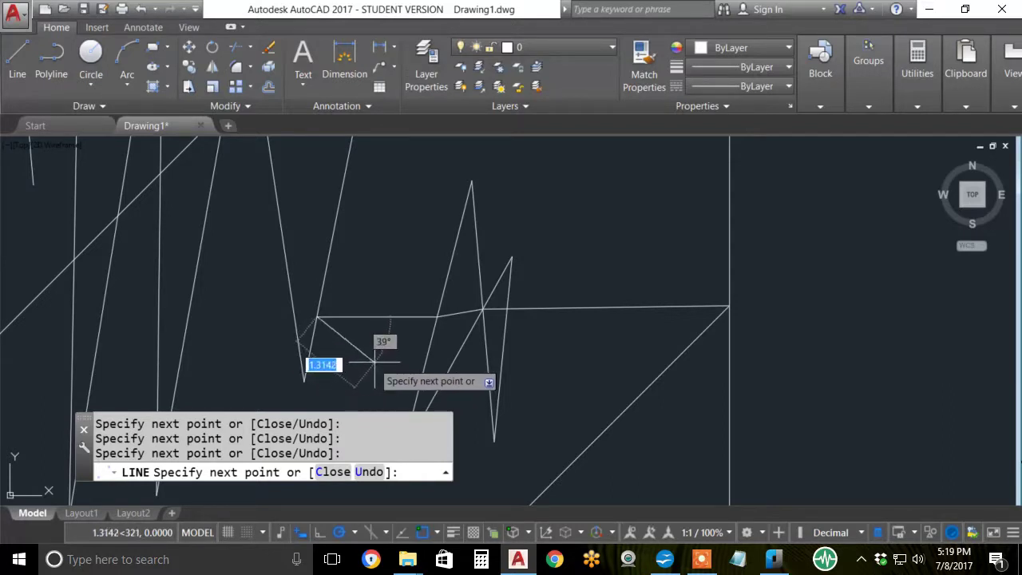
pyautogui.click(471, 183)
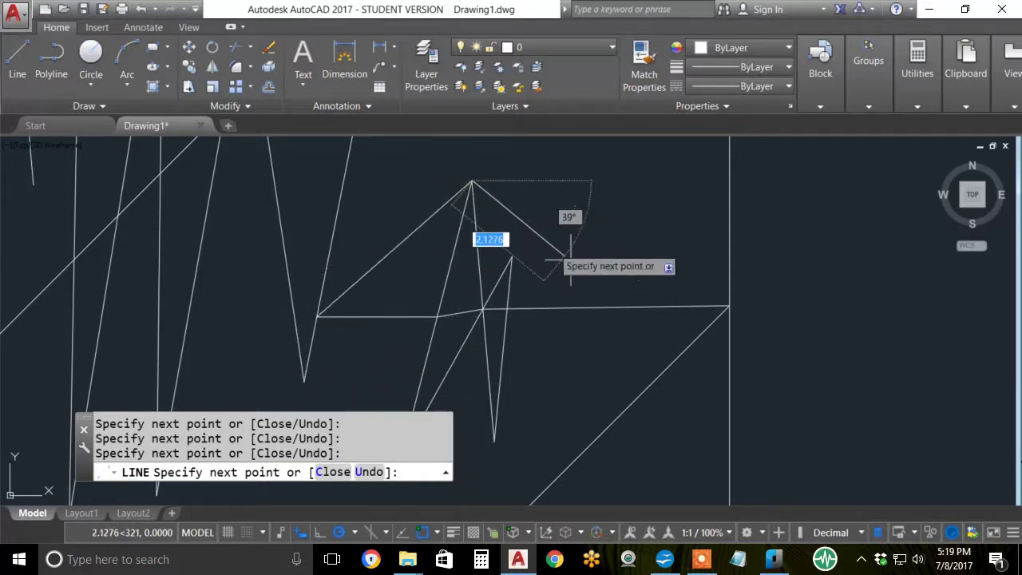
pyautogui.click(608, 307)
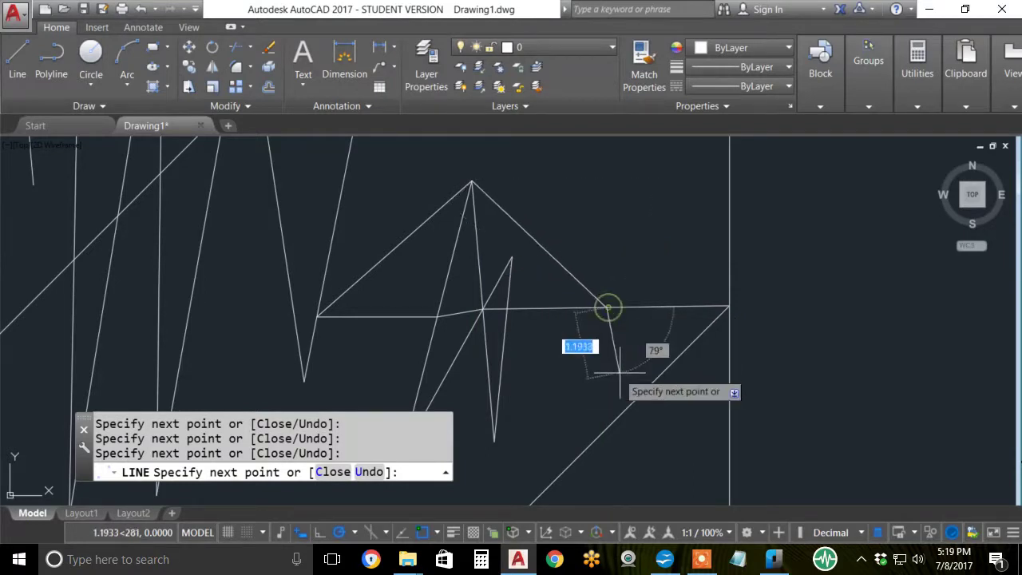
pyautogui.click(395, 249)
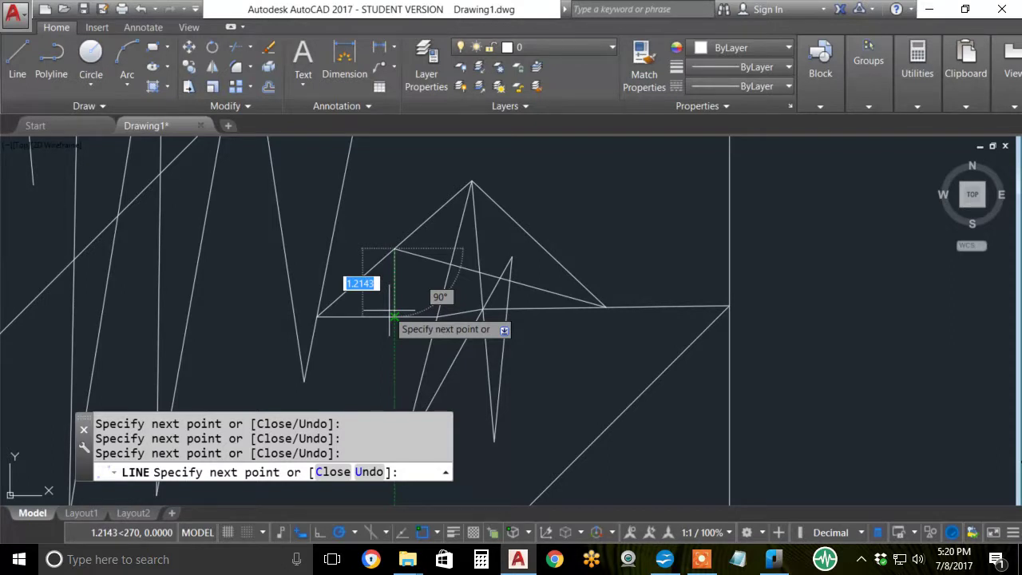
# Undo the last point of the line and end the Line command
pyautogui.rightClick(367, 209)
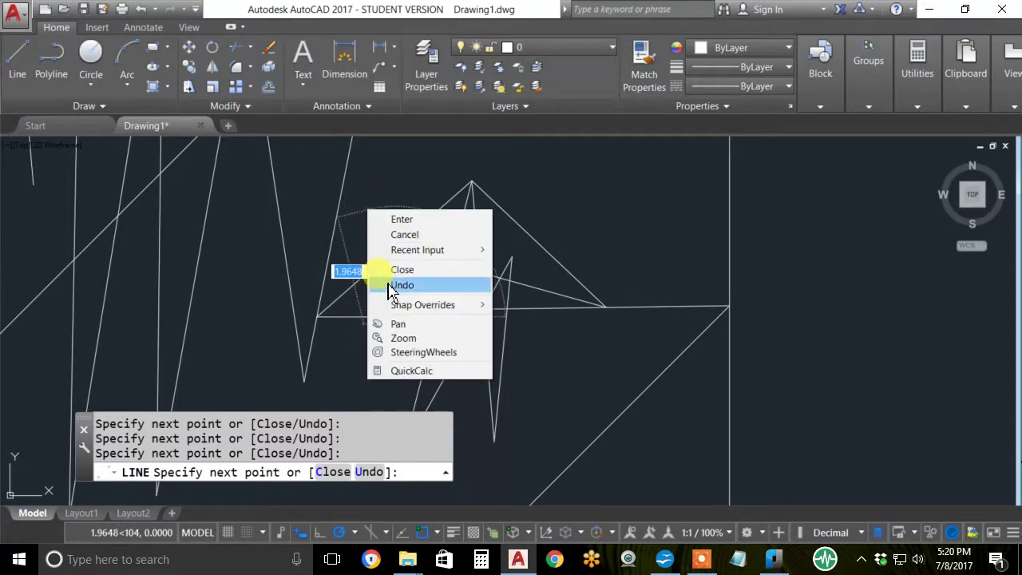
pyautogui.click(402, 285)
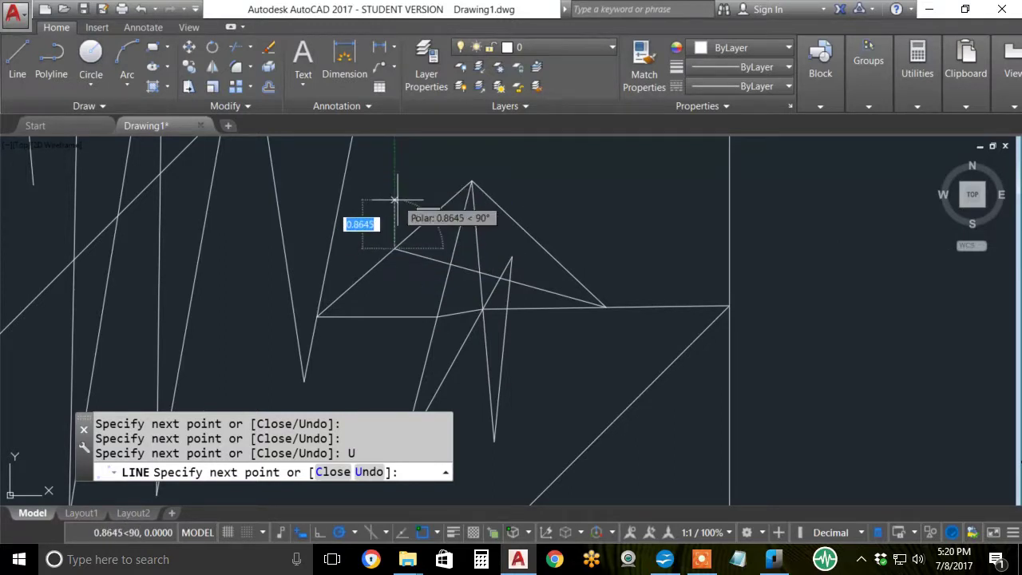
pyautogui.press('Return')
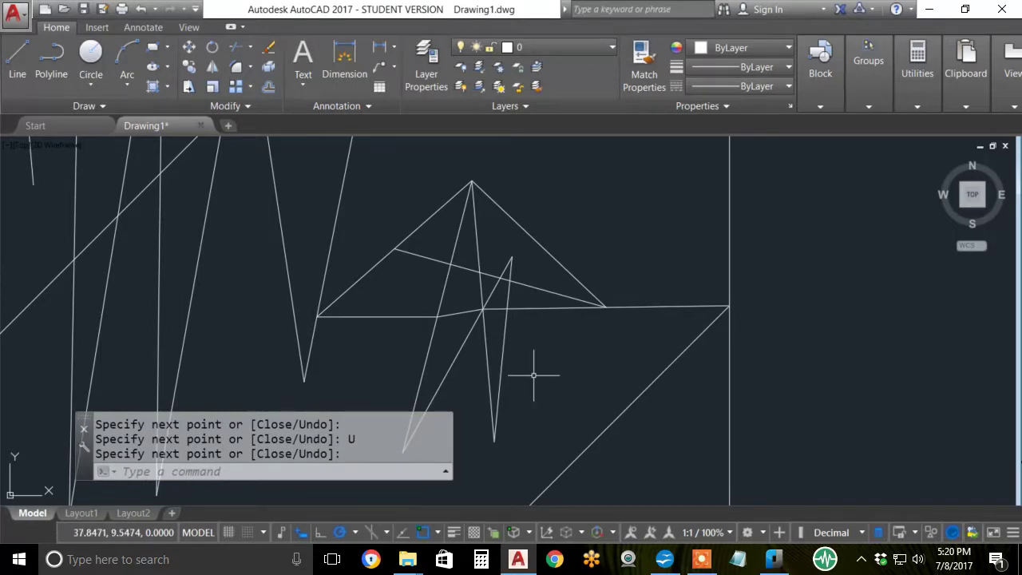
# Turn object snap off and draw a small freehand zigzag of line segments across the slanted line inside the peaked shape
pyautogui.click(425, 530)
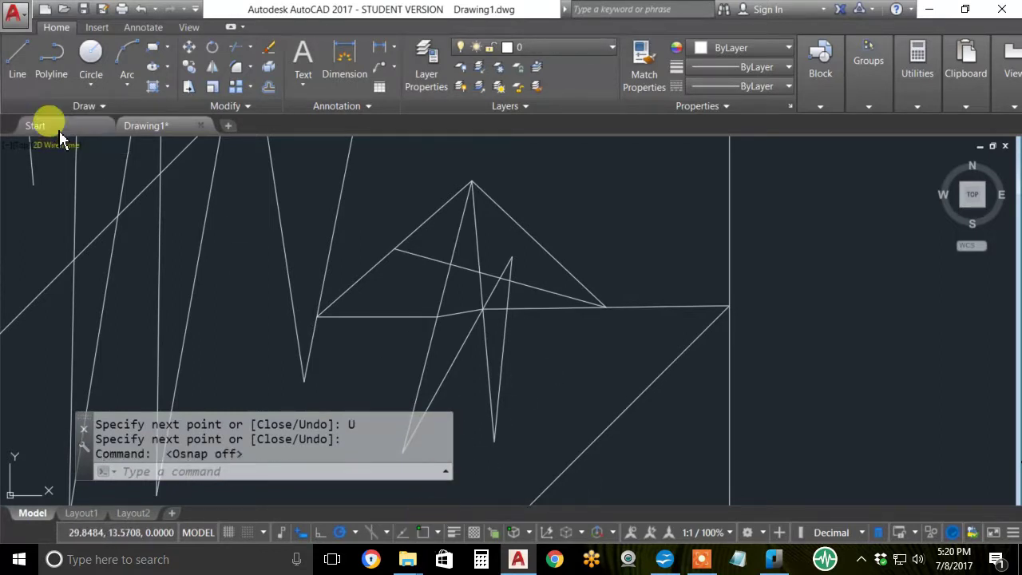
pyautogui.click(15, 60)
pyautogui.click(462, 287)
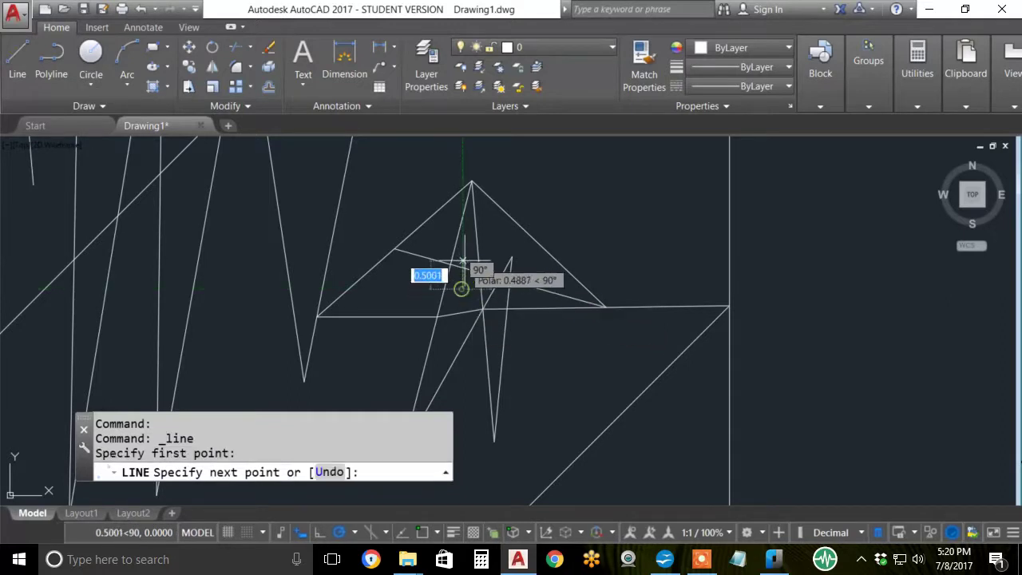
pyautogui.click(468, 272)
pyautogui.click(479, 290)
pyautogui.click(477, 278)
pyautogui.click(470, 278)
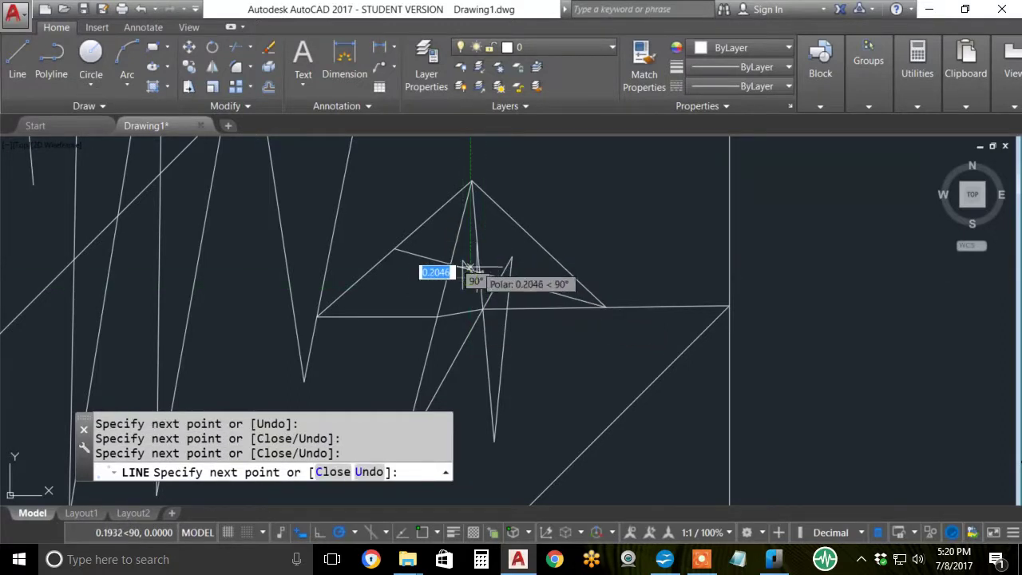
pyautogui.click(471, 267)
pyautogui.click(470, 288)
pyautogui.scroll(10, 457, 260)
pyautogui.click(742, 399)
pyautogui.click(664, 336)
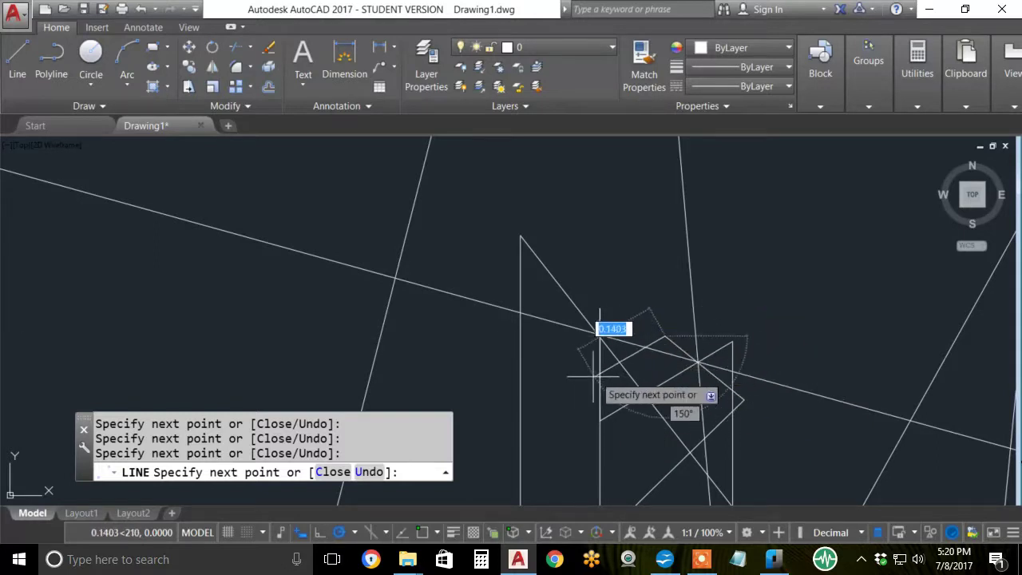
# Turn object snap on and continue the line to the inner slanted line's left endpoint and the midpoint of the peak's right slope
pyautogui.scroll(-3, 558, 364)
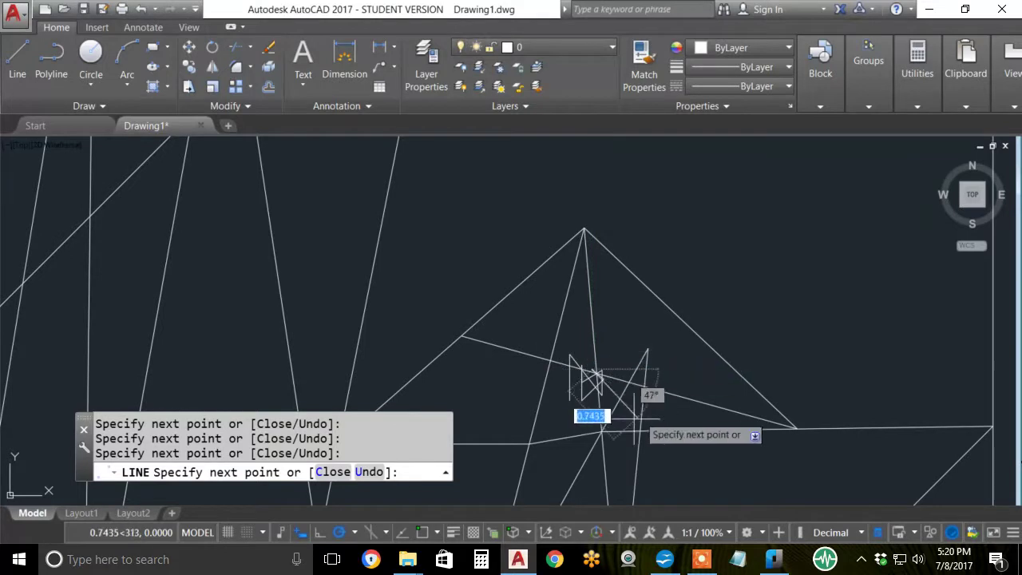
pyautogui.click(424, 532)
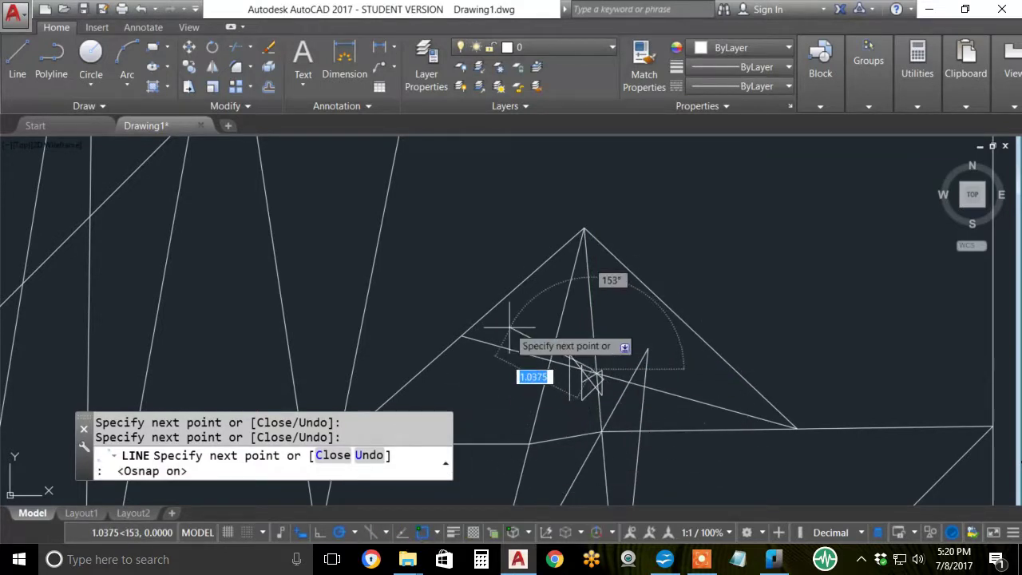
pyautogui.click(461, 337)
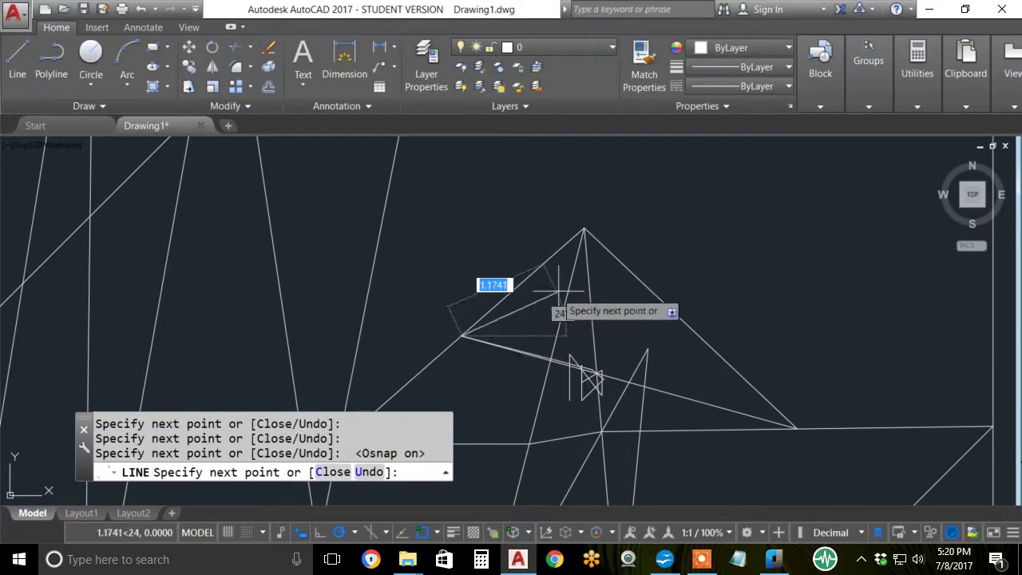
pyautogui.click(690, 327)
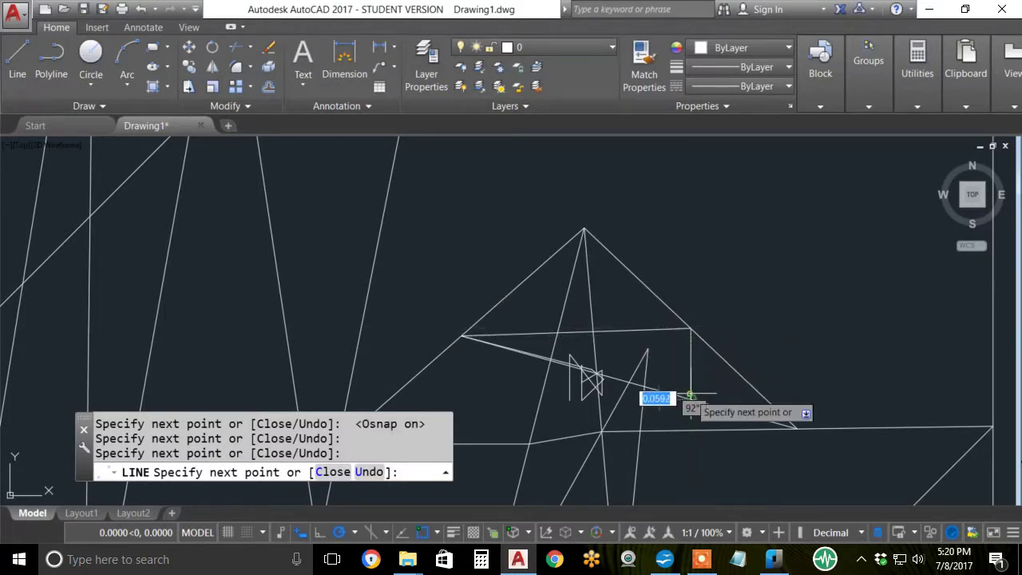
# Toggle object snap off and on again, and continue the line down to the near-horizontal base and up to the small zigzag's upper-right endpoint
pyautogui.click(420, 531)
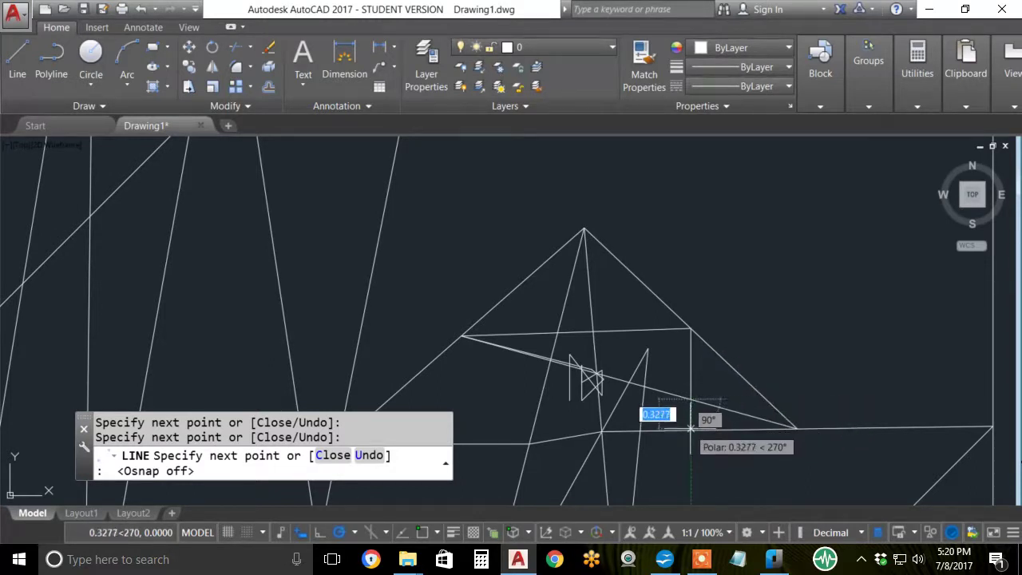
pyautogui.click(421, 531)
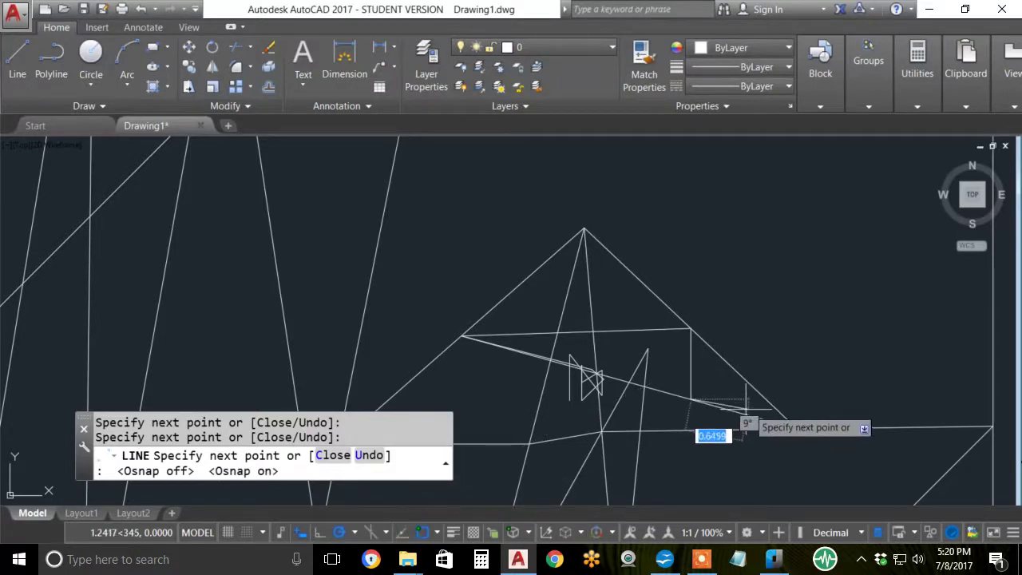
pyautogui.click(690, 429)
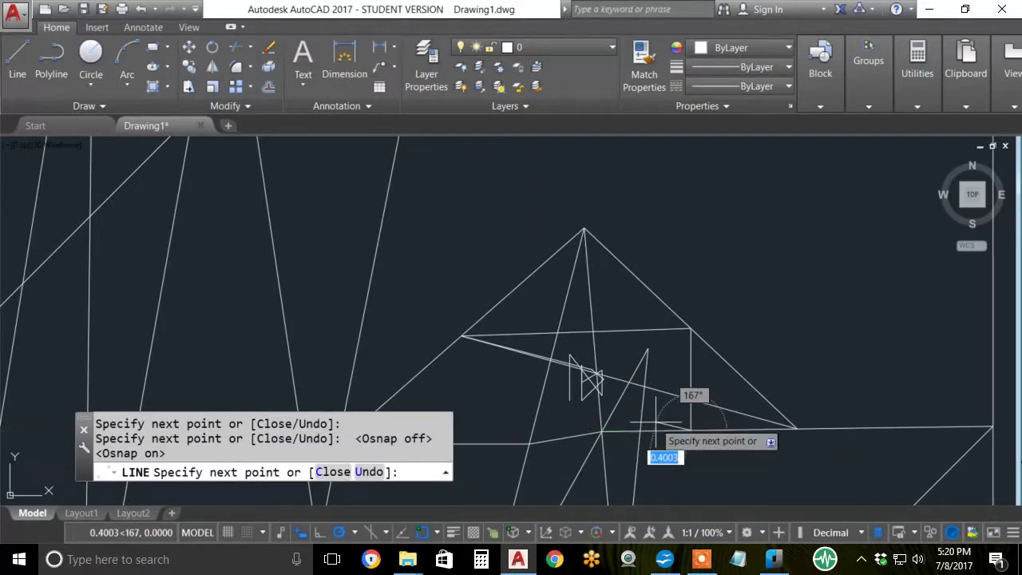
pyautogui.click(648, 350)
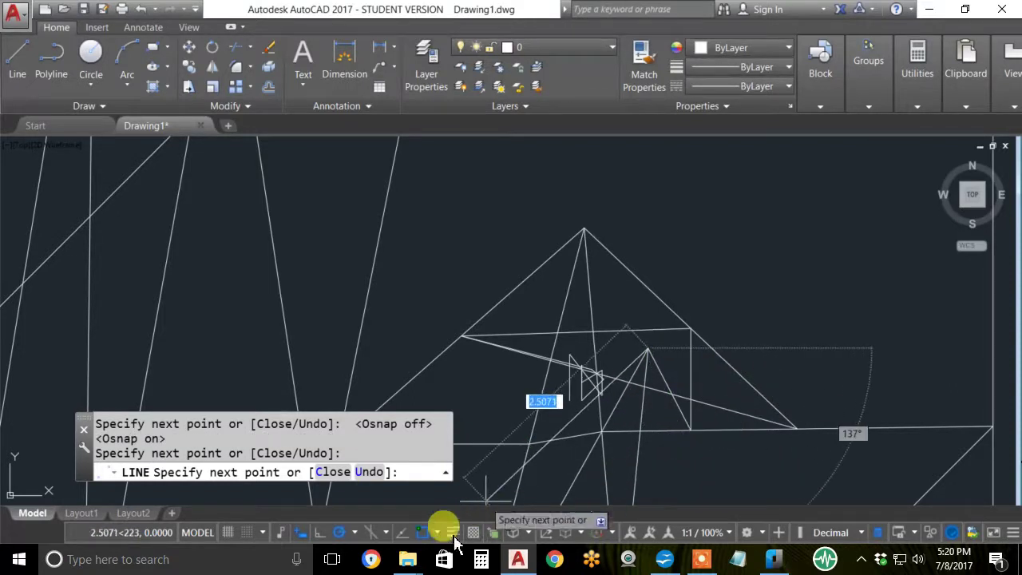